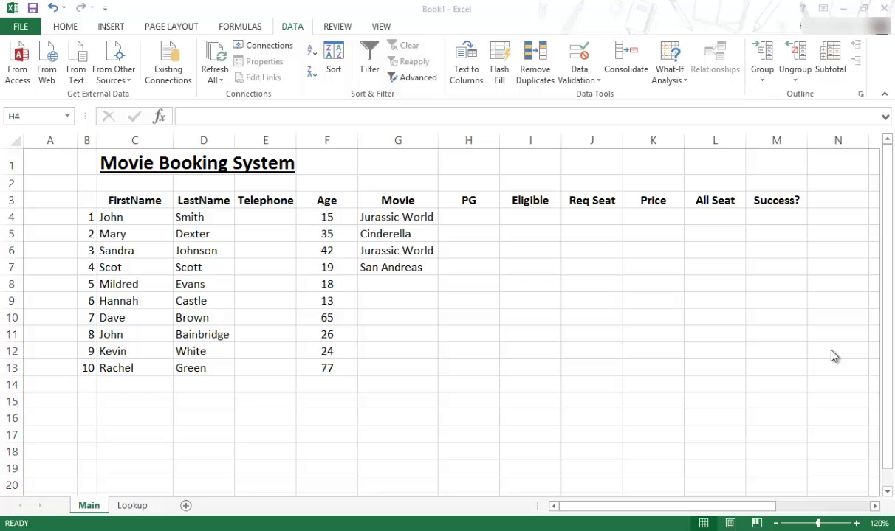
Inspect the Jurassic World movie in G4, its movie dropdown, and the empty PG cell H4
left_click(443, 223)
left_click(414, 219)
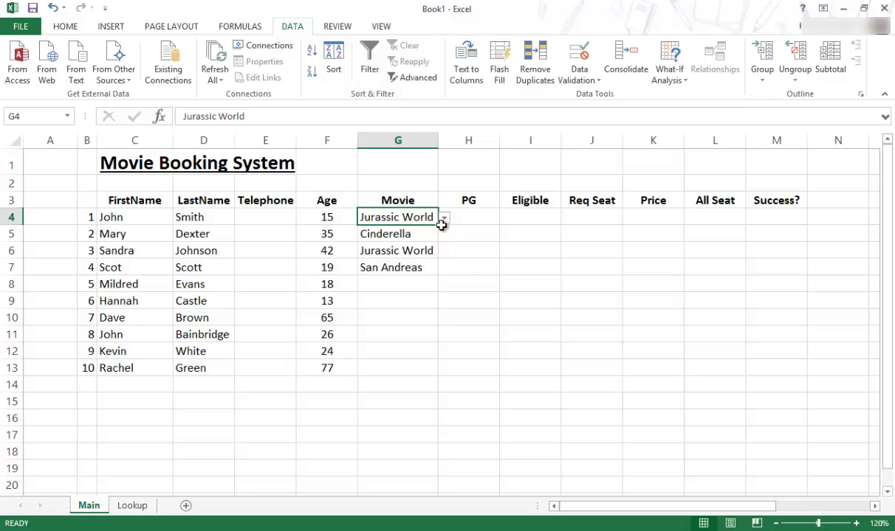
left_click(445, 222)
left_click(393, 290)
left_click(464, 221)
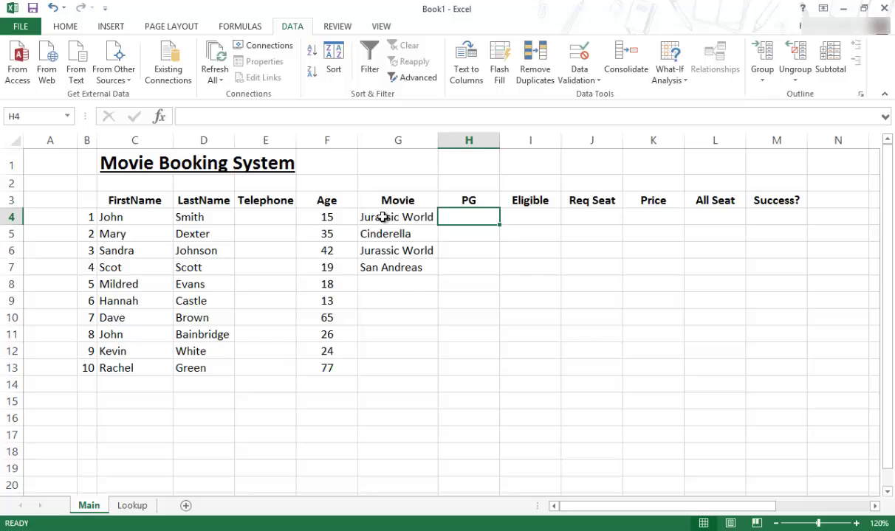
left_click(383, 217)
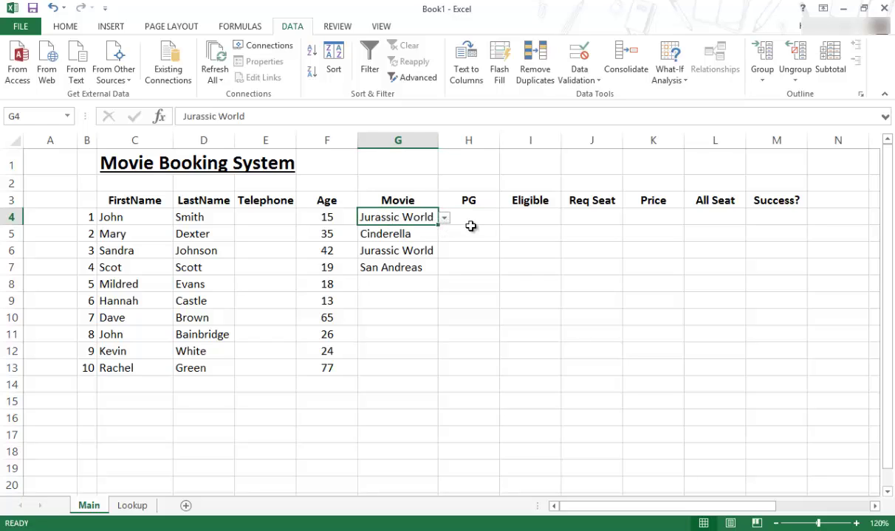
left_click(472, 218)
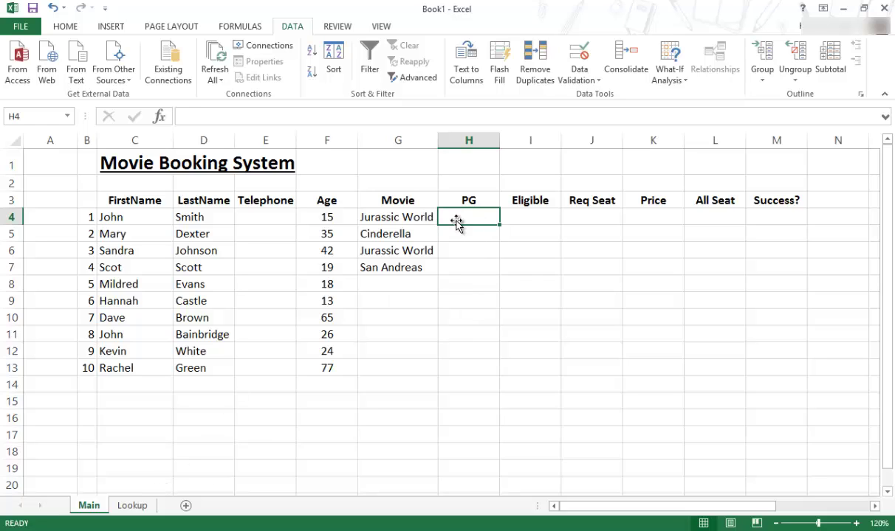
left_click(406, 217)
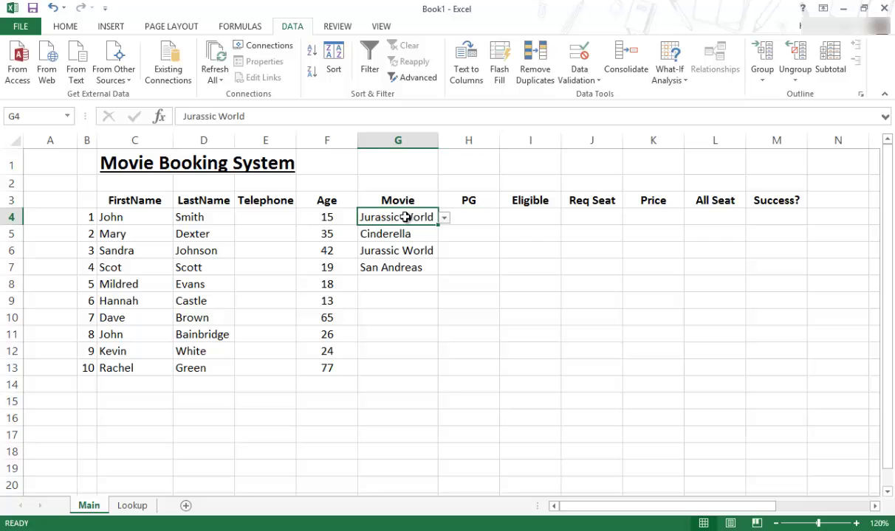
Review the Lookup sheet's movie names in E4:E8 and their PG ratings in column F
left_click(130, 506)
left_click(260, 196)
left_click_drag(261, 209, 260, 252)
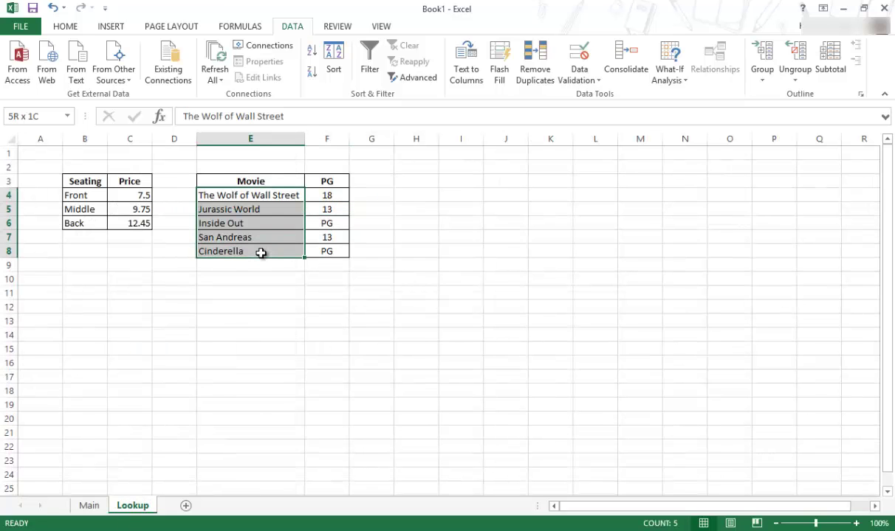
left_click(257, 211)
left_click(327, 209)
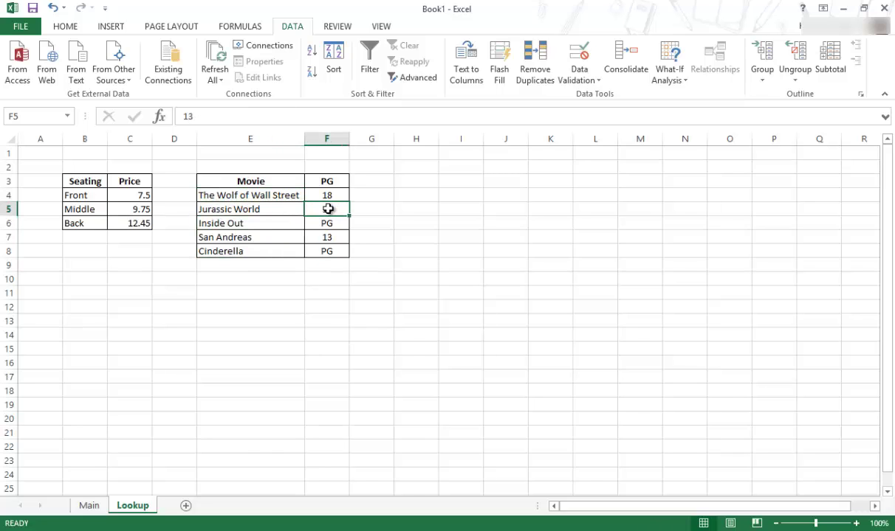
left_click_drag(259, 194, 266, 253)
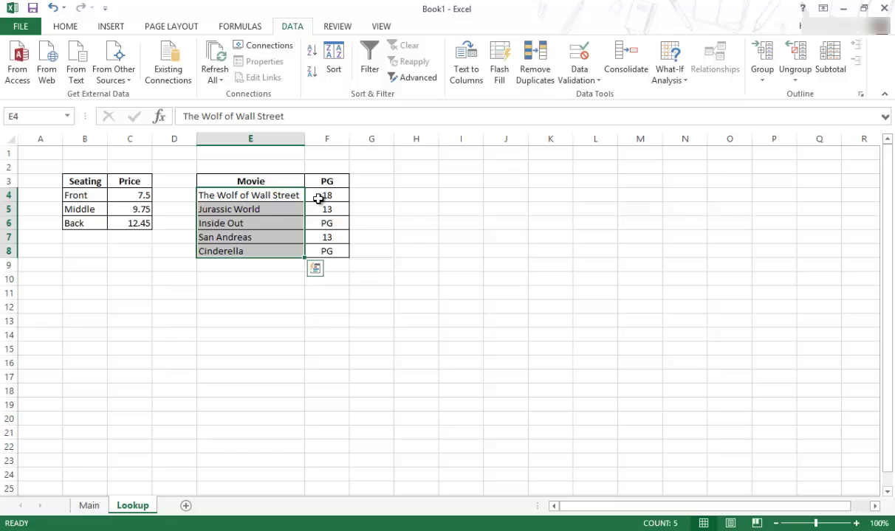
left_click_drag(320, 196, 331, 264)
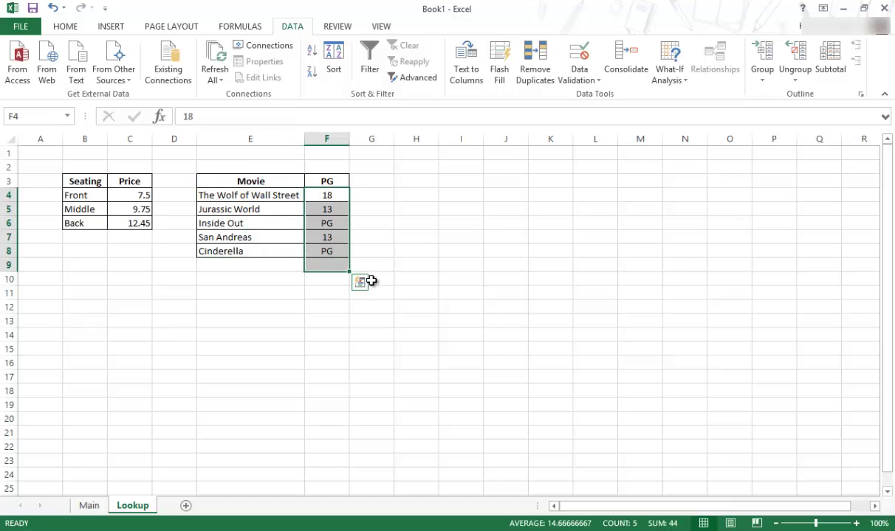
left_click(260, 320)
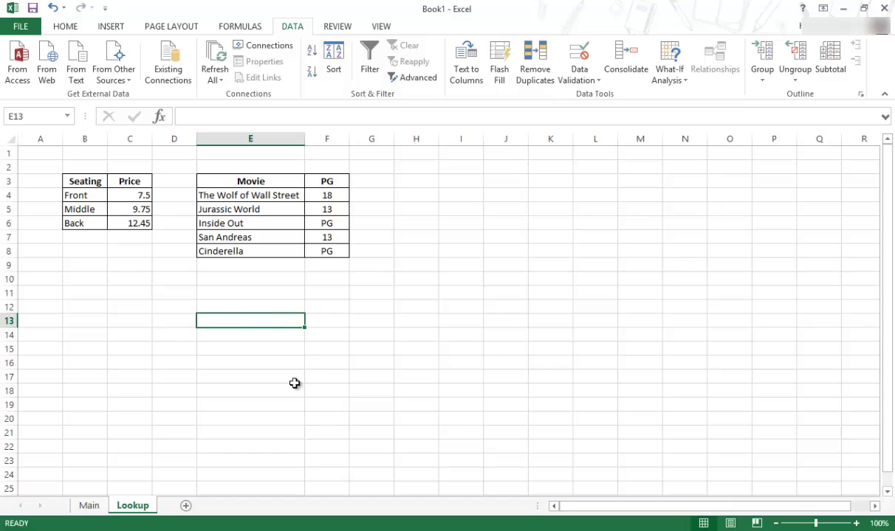
On the Main sheet, begin =vlookup(G4, in H4 using the movie as the lookup value
left_click(88, 505)
left_click(481, 218)
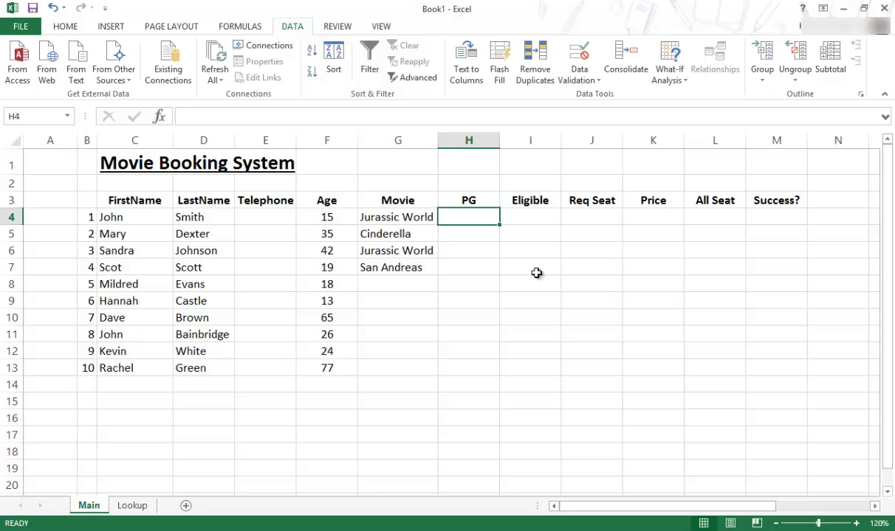
type("=vloo")
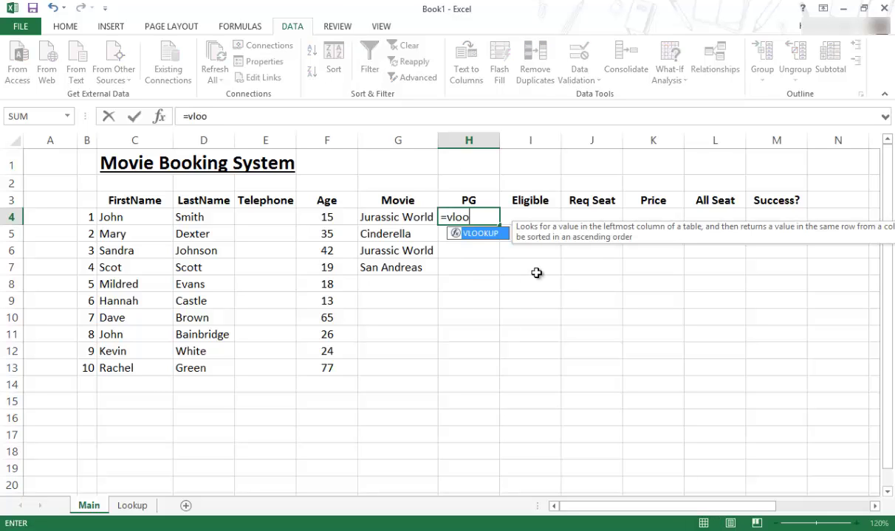
type("kup(")
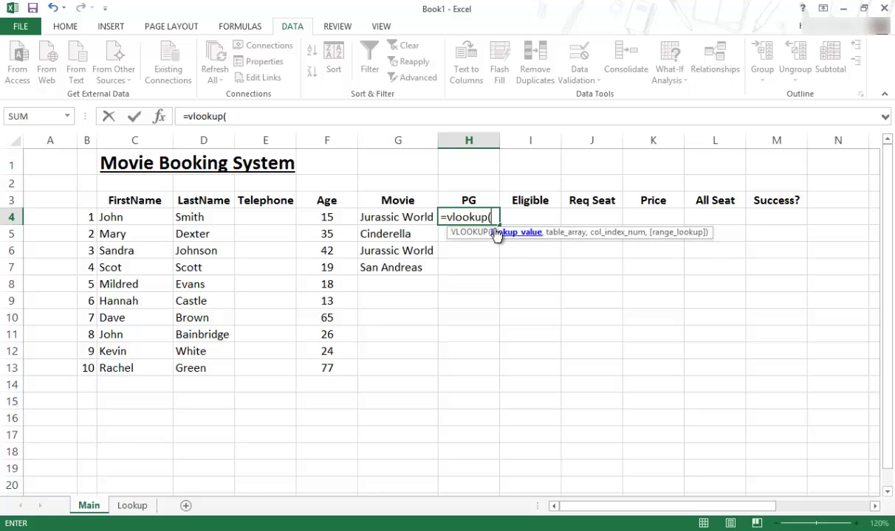
left_click(398, 218)
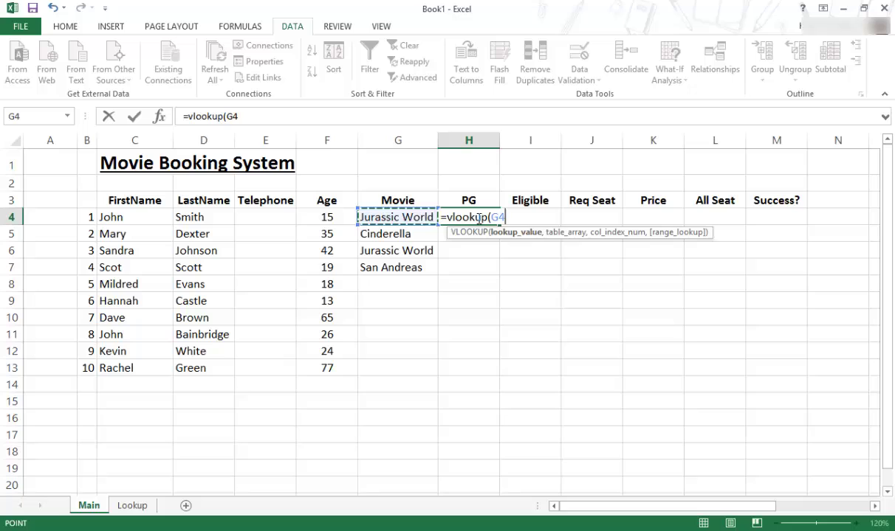
type(",")
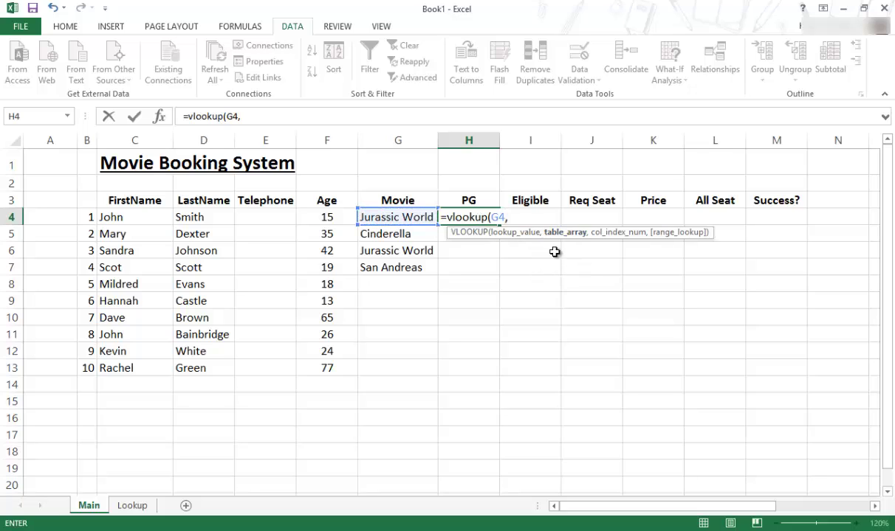
left_click(140, 507)
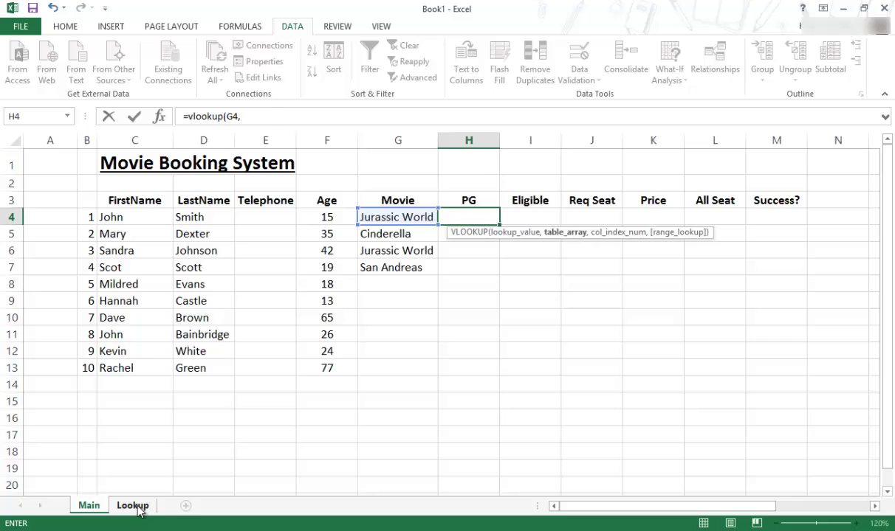
Finish H4 as =vlookup(G4,Lookup!E4:F8,2,FALSE) so it returns 13
left_click(136, 507)
left_click(252, 195)
left_click_drag(264, 211, 323, 252)
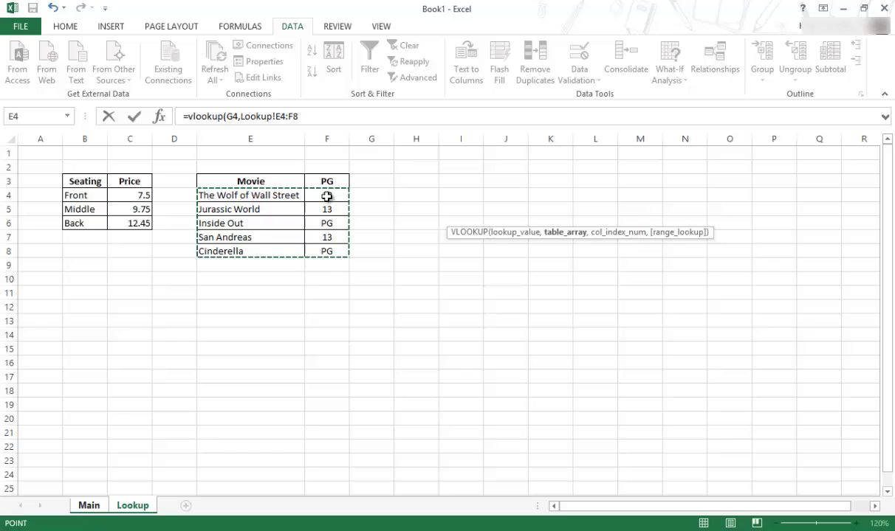
type(",")
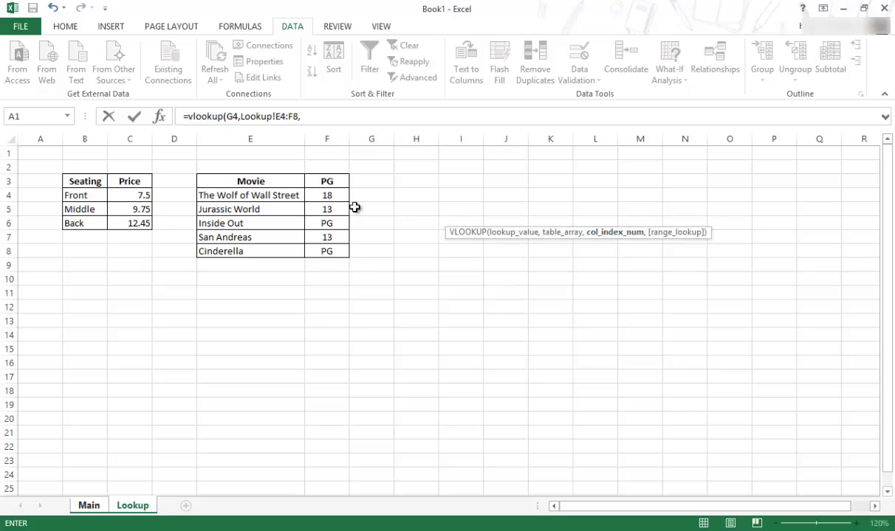
left_click(332, 116)
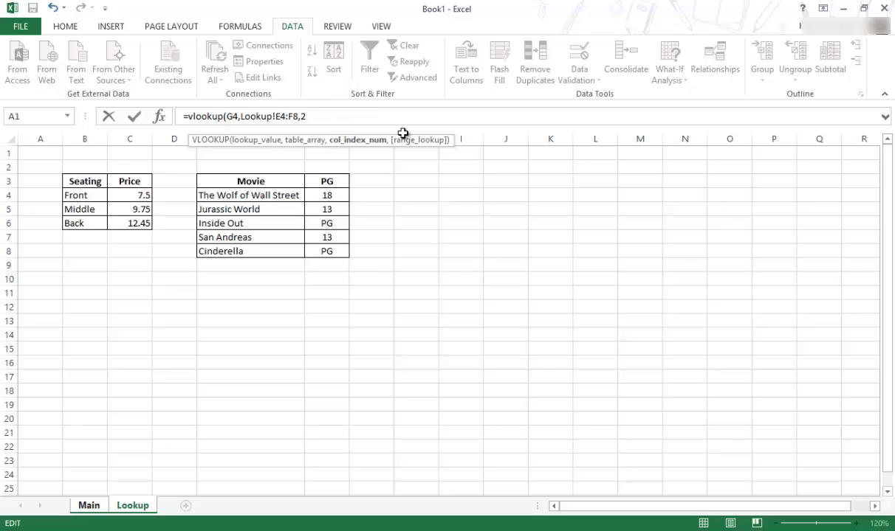
type(",")
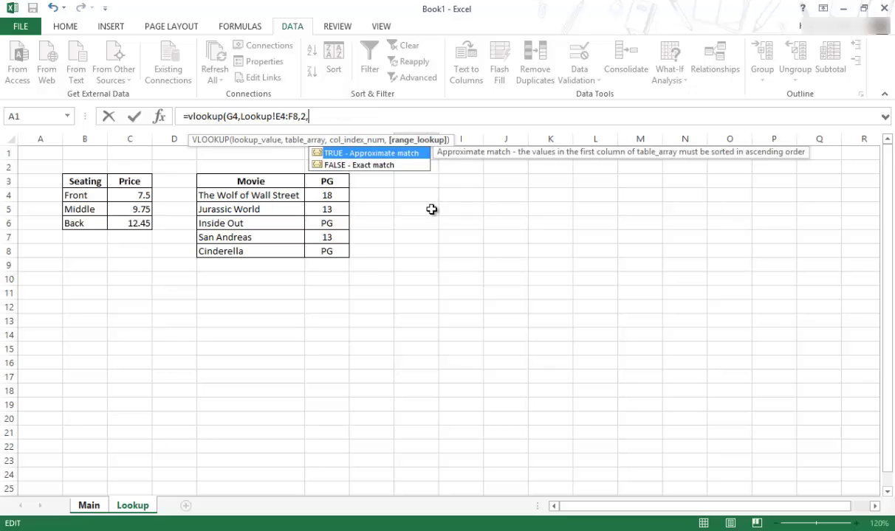
double_click(368, 164)
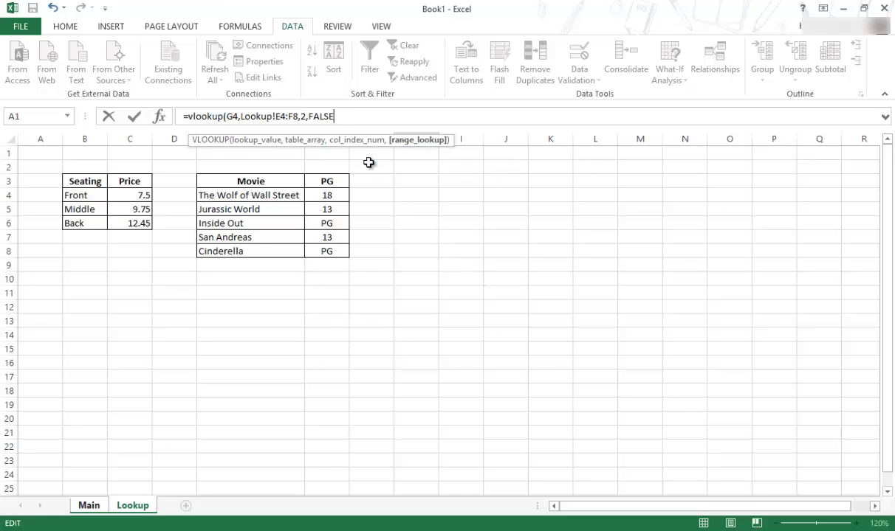
type(")")
key("Return")
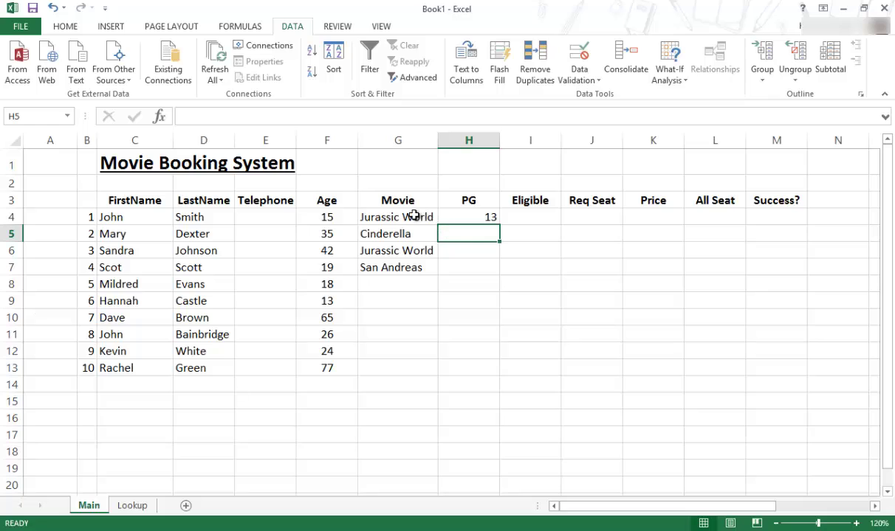
left_click(459, 218)
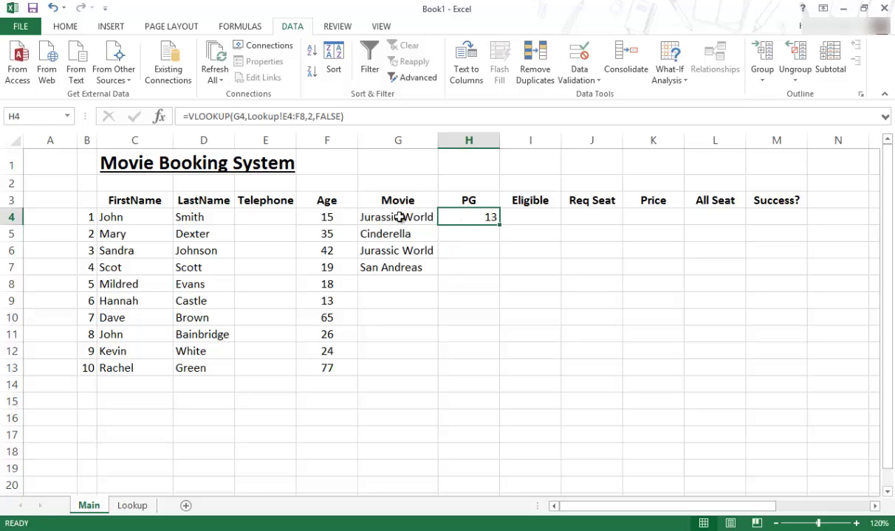
left_click(131, 506)
left_click(212, 206)
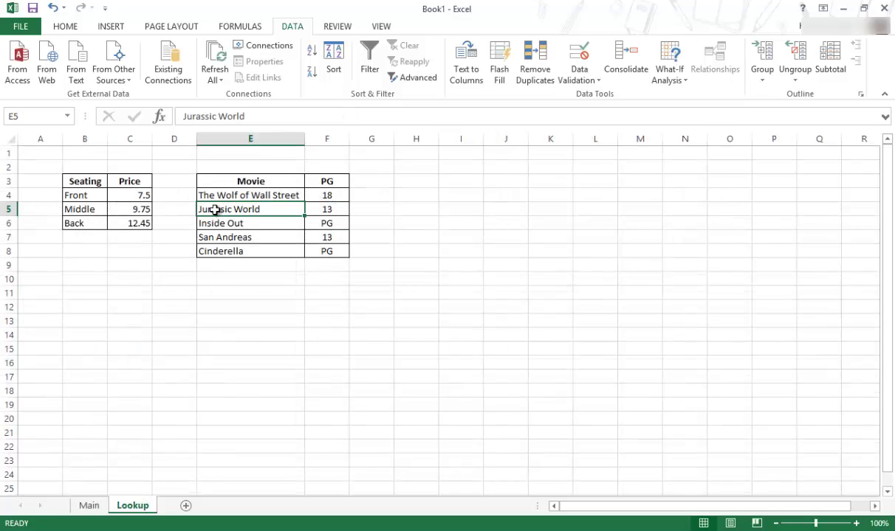
left_click(329, 209)
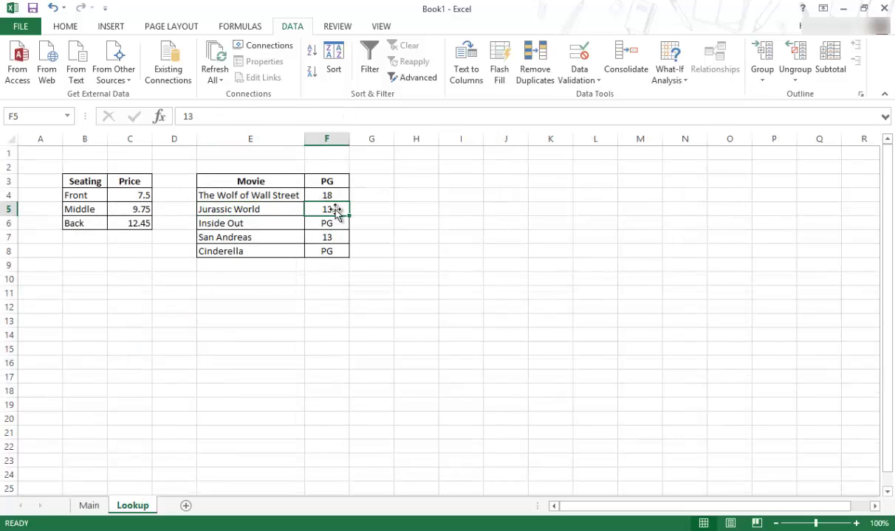
left_click(100, 505)
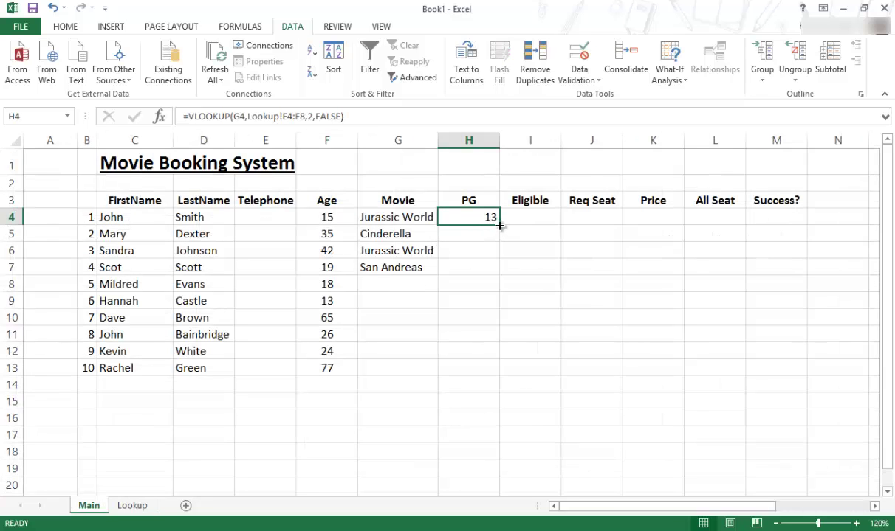
Fill the PG formula down to H7 and examine H4's E4:F8 table reference
left_click_drag(500, 225, 500, 273)
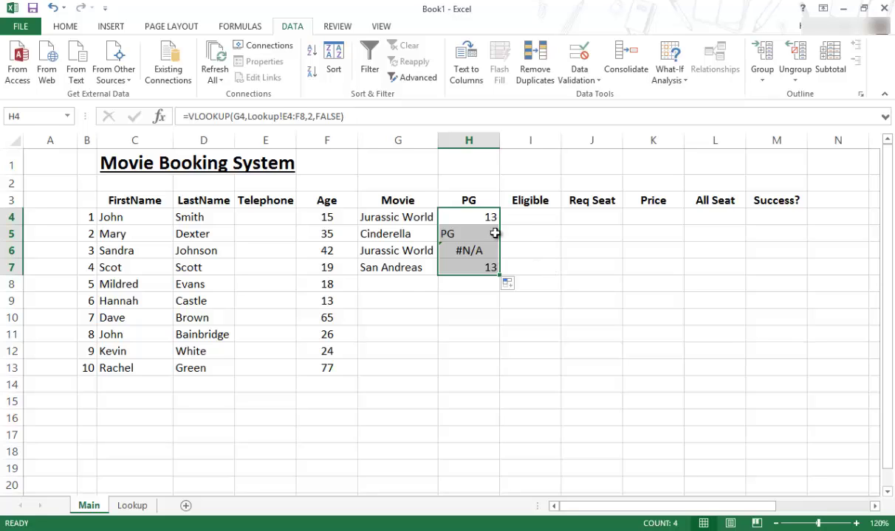
left_click(470, 216)
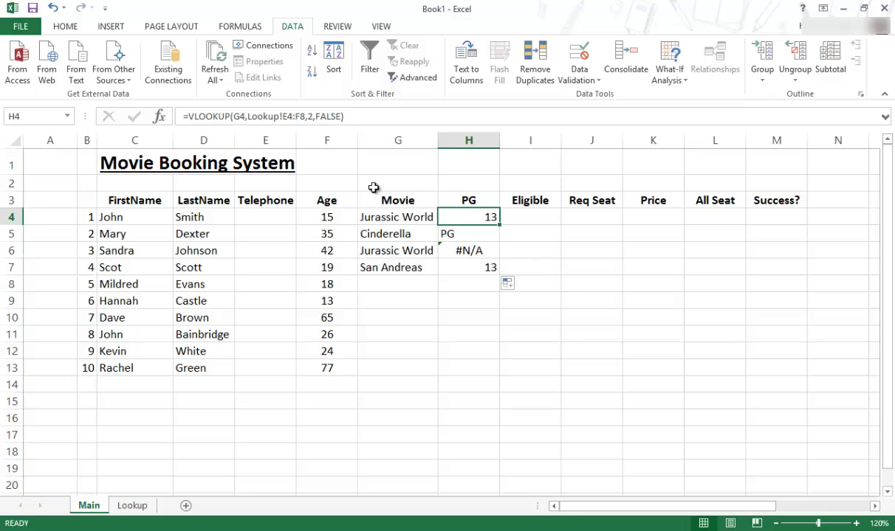
left_click_drag(281, 116, 249, 116)
left_click(301, 116)
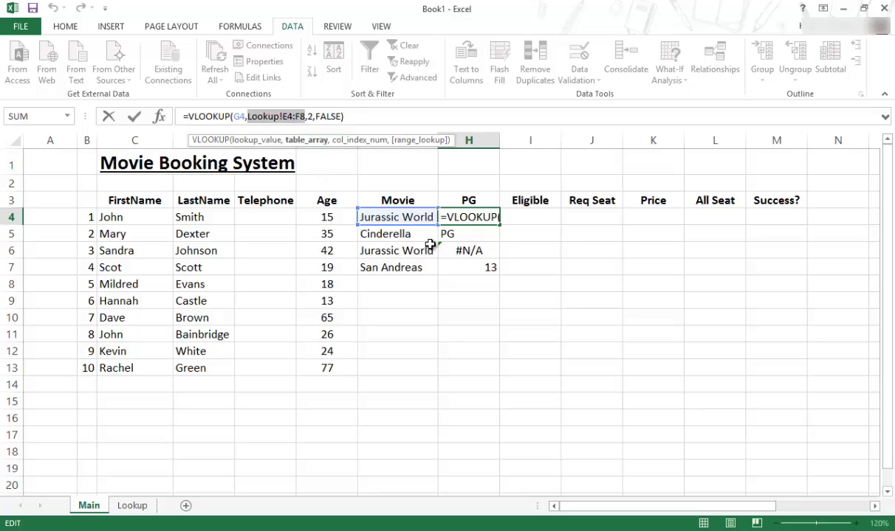
key("Escape")
Check the shifted lookup ranges in H5, H6 and H7, then return to H4
left_click(476, 237)
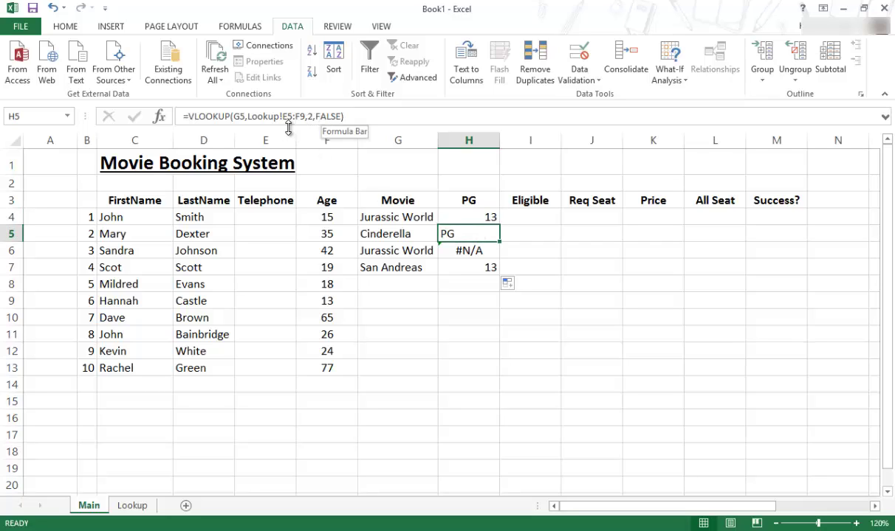
key("Down")
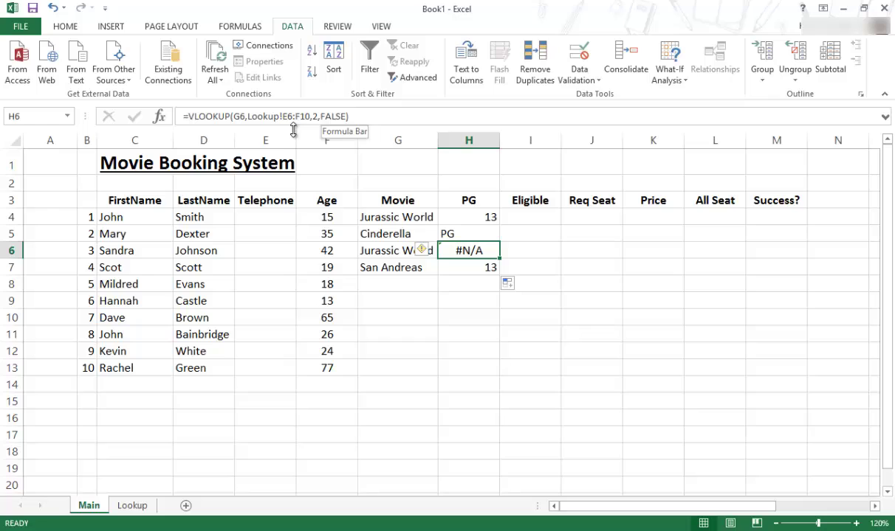
key("Down")
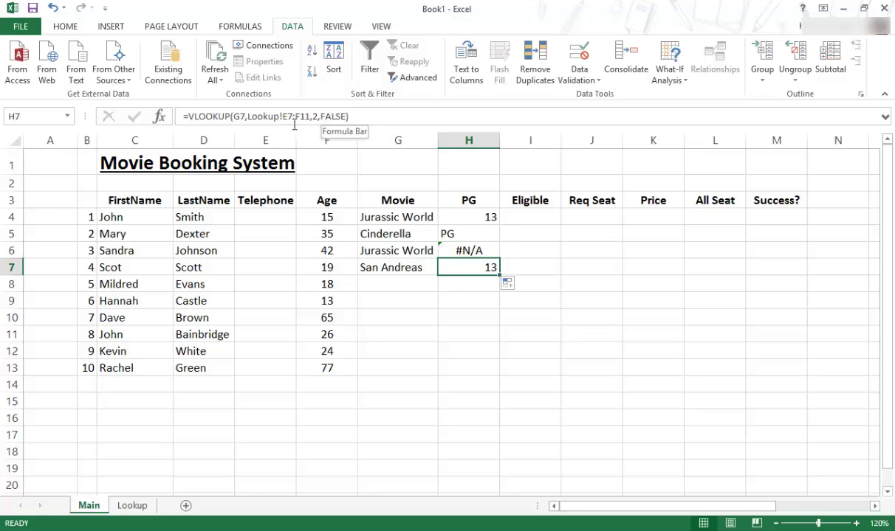
left_click(456, 217)
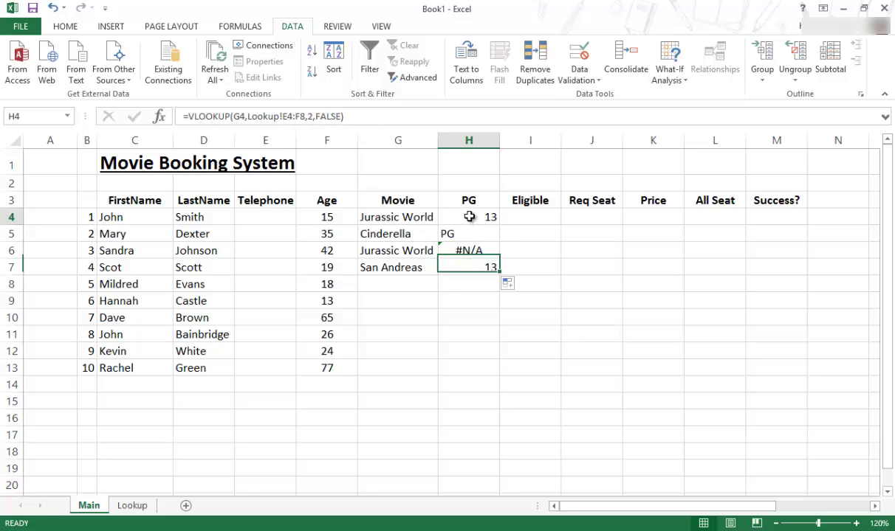
Lock H4's VLOOKUP table range as Lookup!$E$4:$F$8
left_click(283, 116)
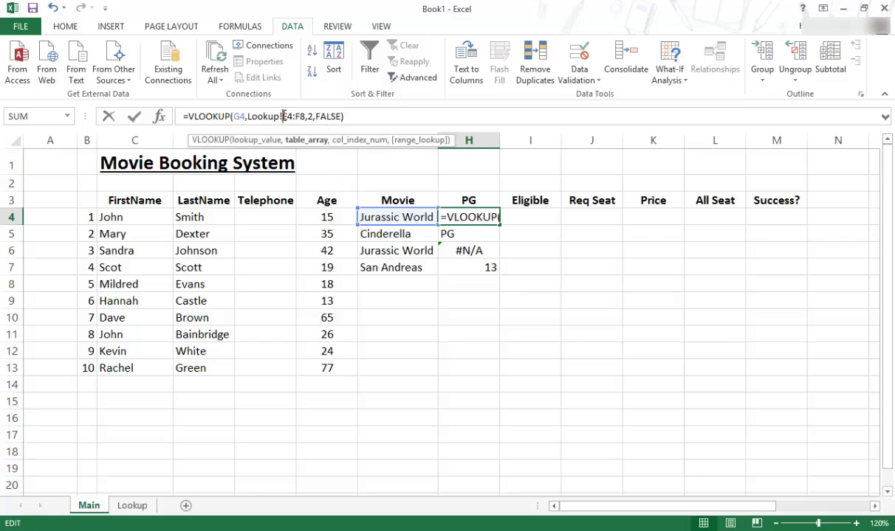
type("$E")
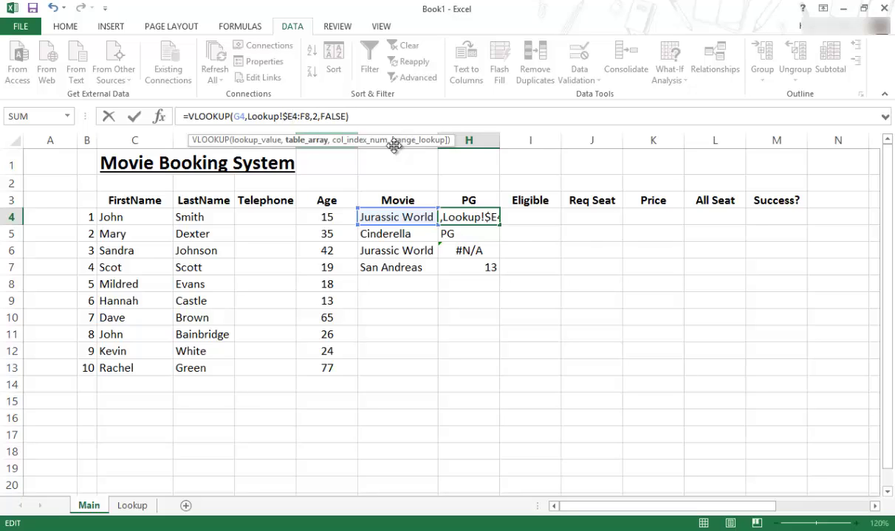
type("$")
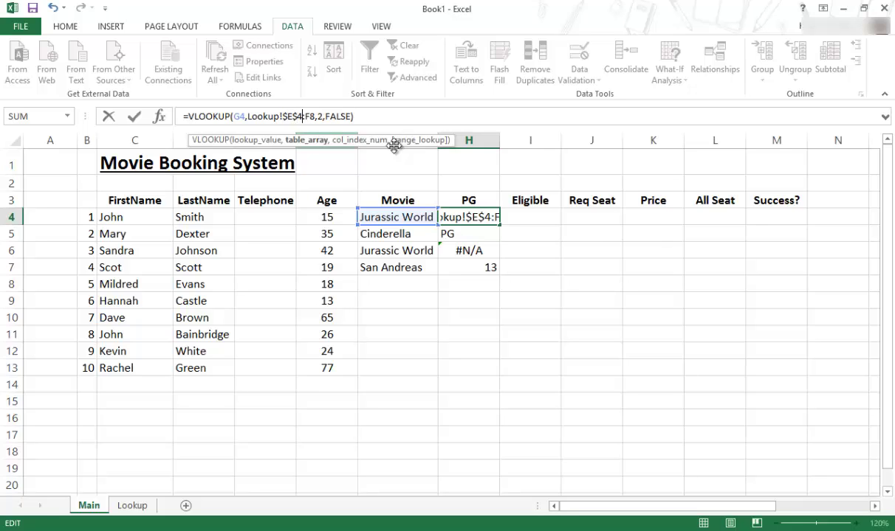
key("Right")
key("Right")
type("$E")
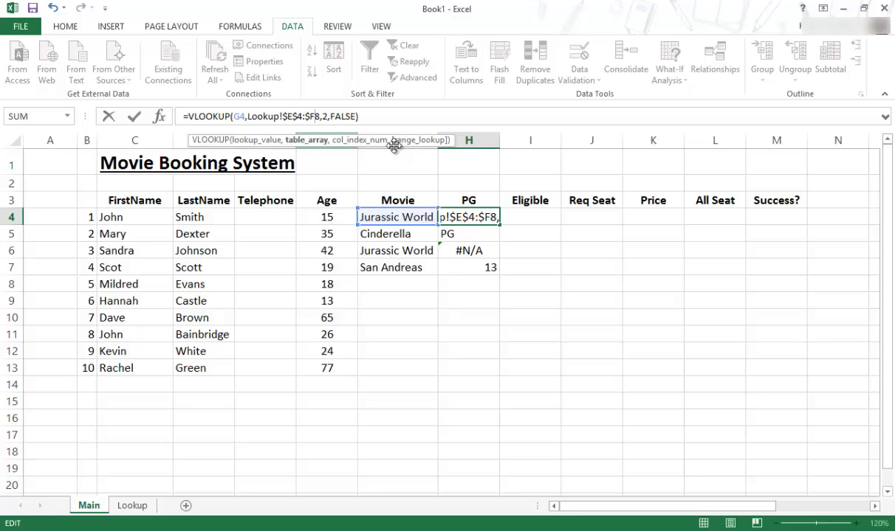
type("$")
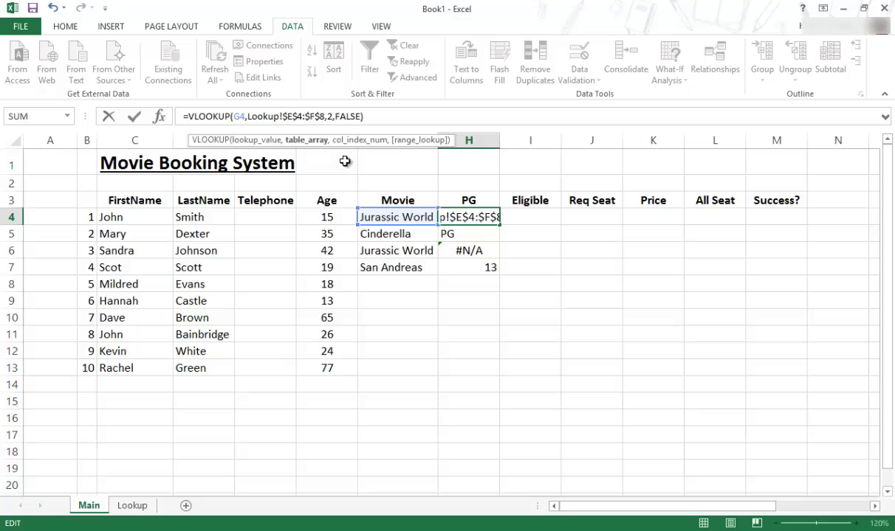
key("Return")
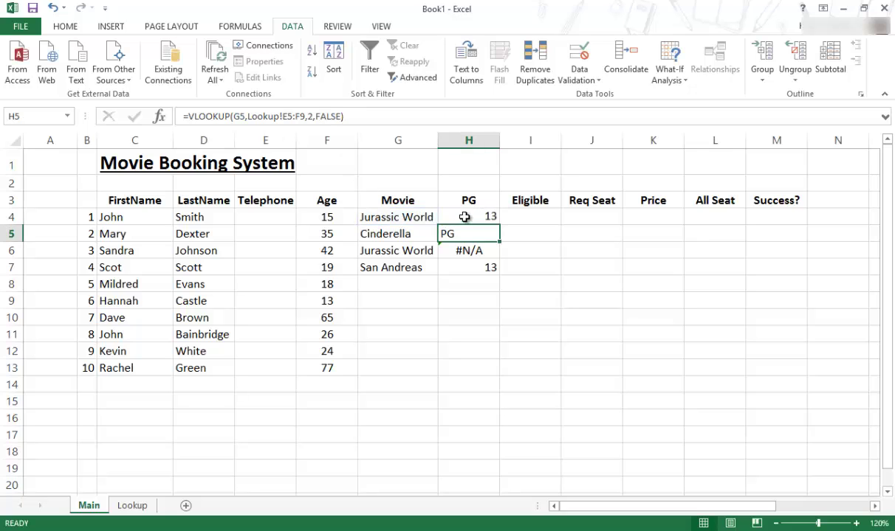
left_click(466, 218)
Fill the absolute VLOOKUP from H4 down to H13, then select the empty movie cells G8:G13
left_click_drag(495, 246, 493, 268)
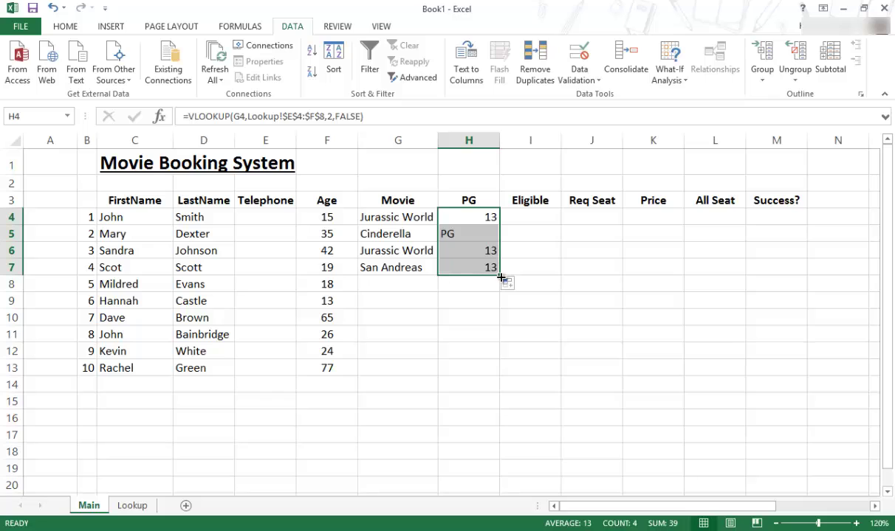
left_click_drag(500, 305, 500, 375)
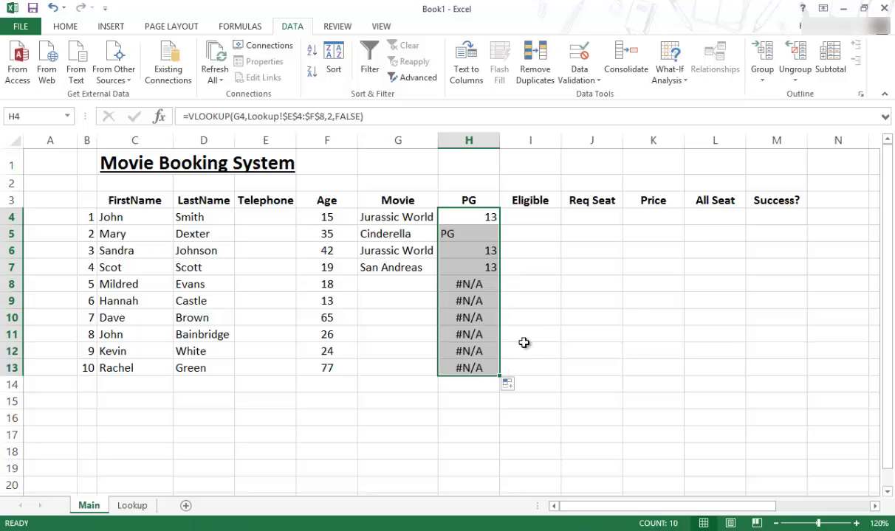
left_click_drag(473, 283, 516, 351)
left_click(517, 333)
left_click_drag(405, 288, 430, 369)
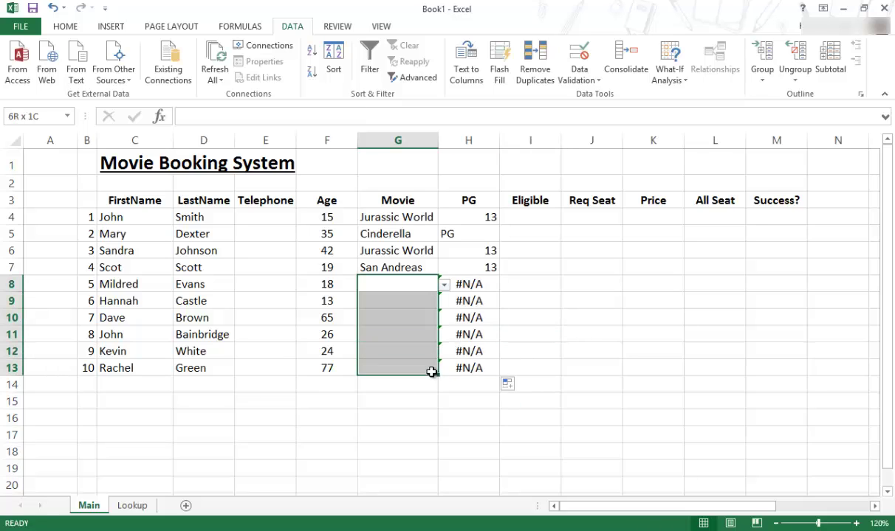
Pick Inside Out, The Wolf of Wall Street and Jurassic World for G8, G9 and G10
left_click(443, 286)
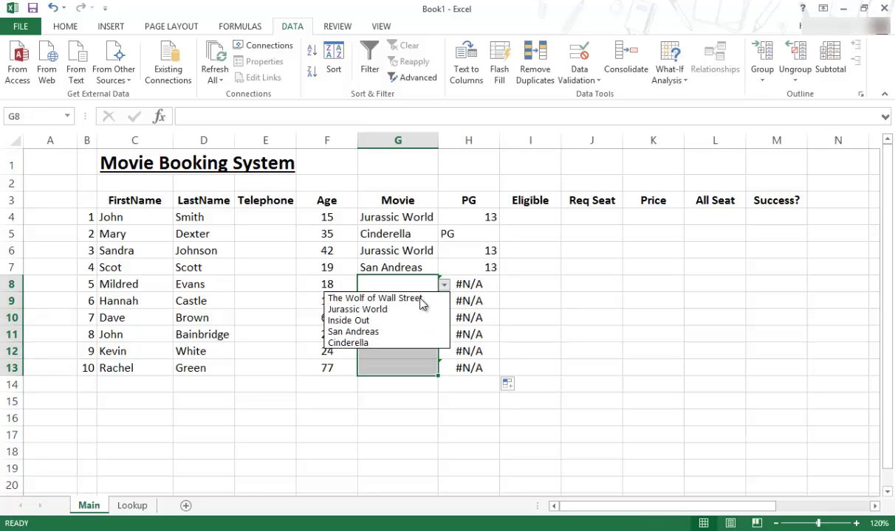
left_click(356, 322)
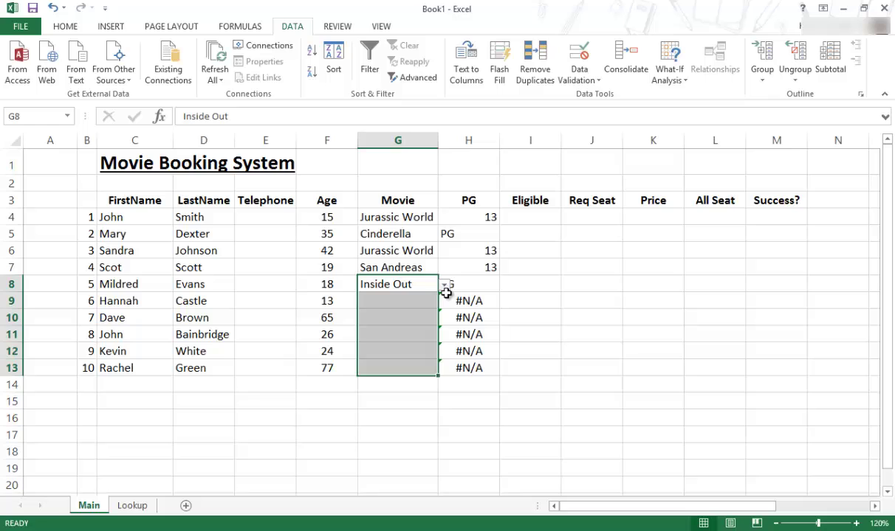
left_click(418, 296)
left_click(443, 302)
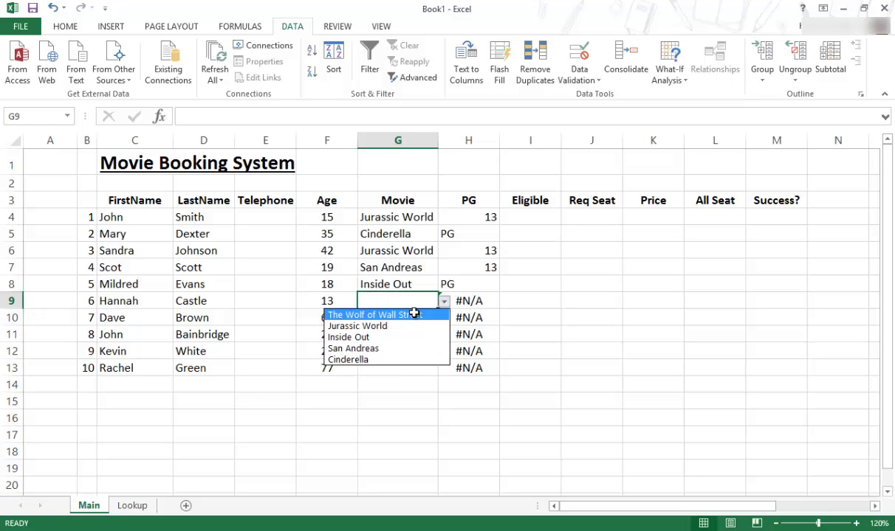
left_click(411, 316)
left_click(431, 316)
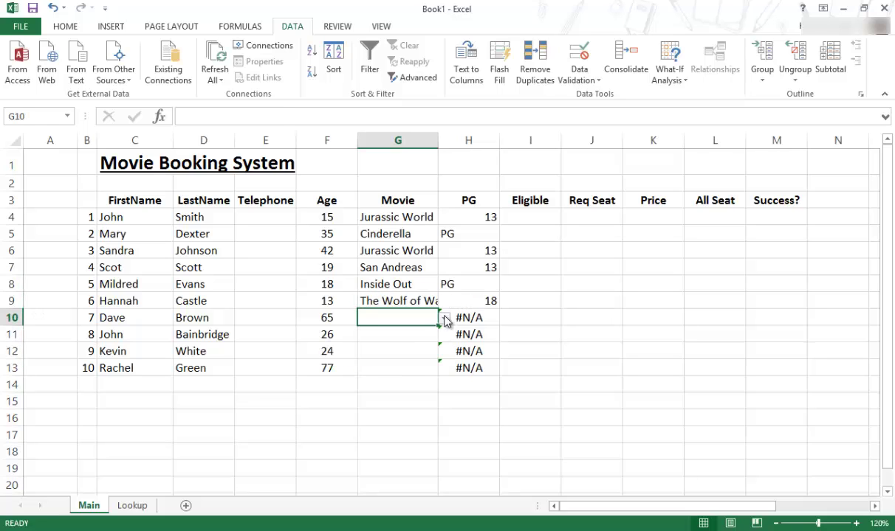
left_click(443, 319)
left_click(402, 343)
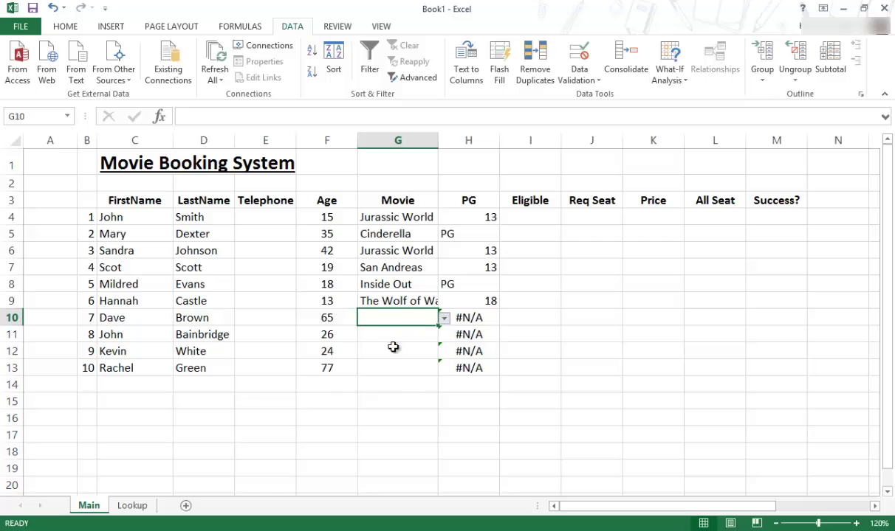
Pick San Andreas, San Andreas and Jurassic World for G11, G12 and G13
left_click(434, 335)
left_click(443, 336)
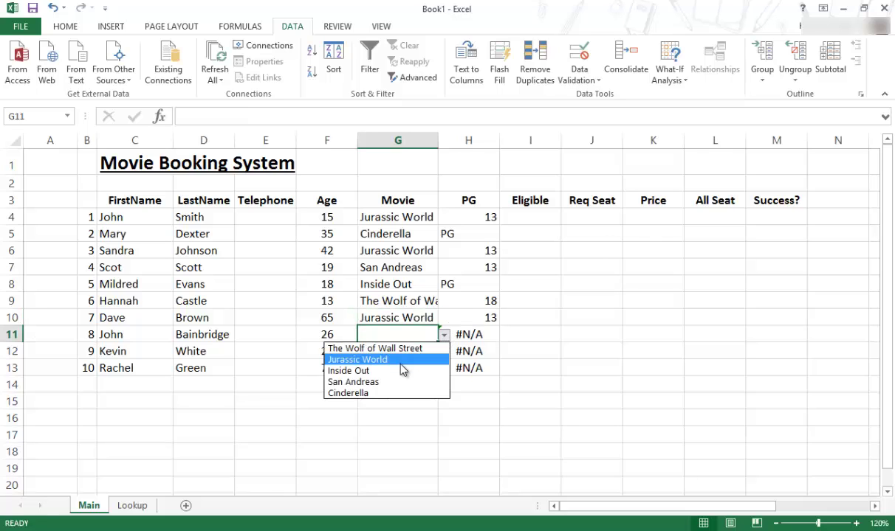
left_click(440, 361)
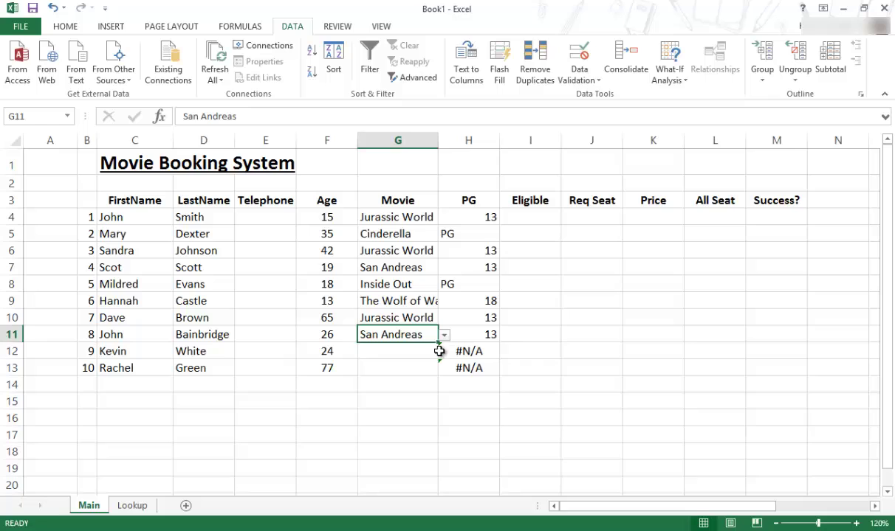
left_click(436, 353)
left_click(445, 352)
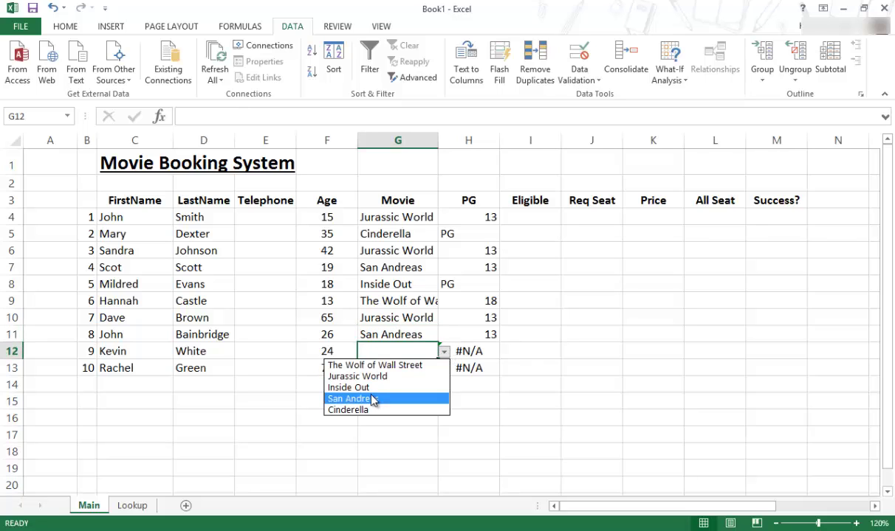
left_click(371, 398)
left_click(424, 369)
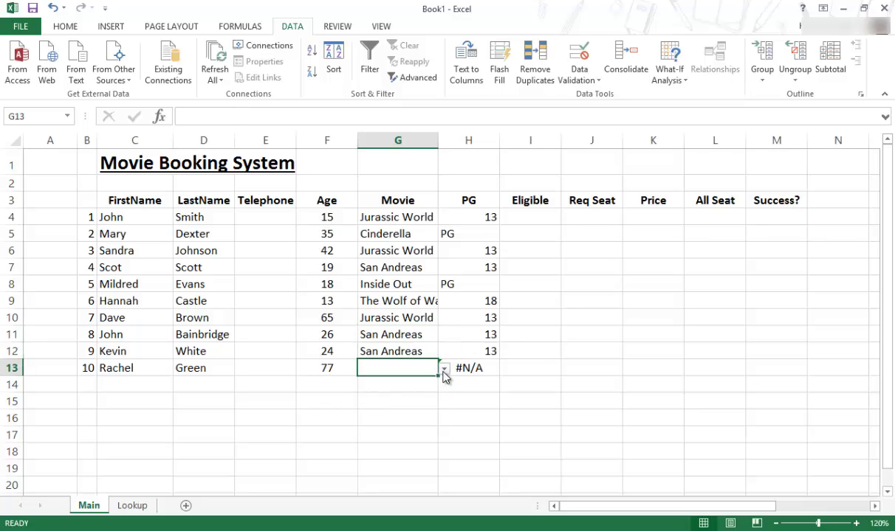
left_click(443, 368)
left_click(369, 392)
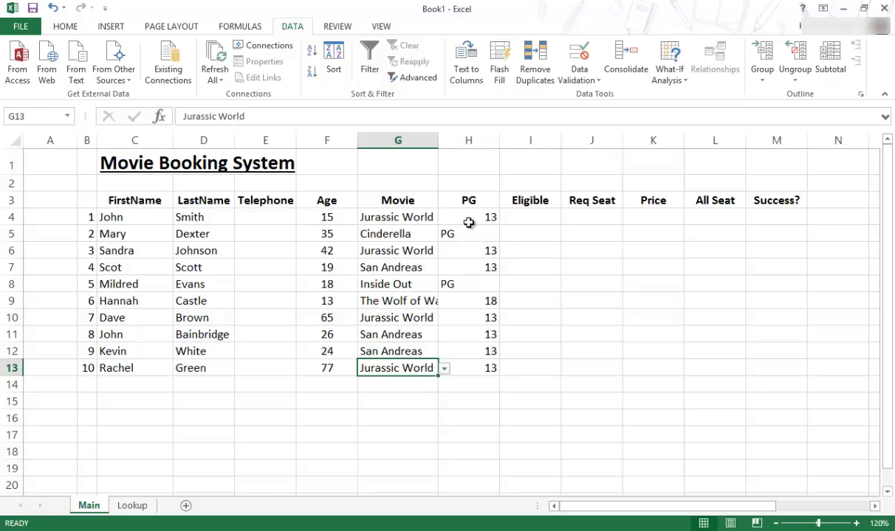
Centre-align the PG ratings in H4:H13
left_click_drag(445, 214, 475, 367)
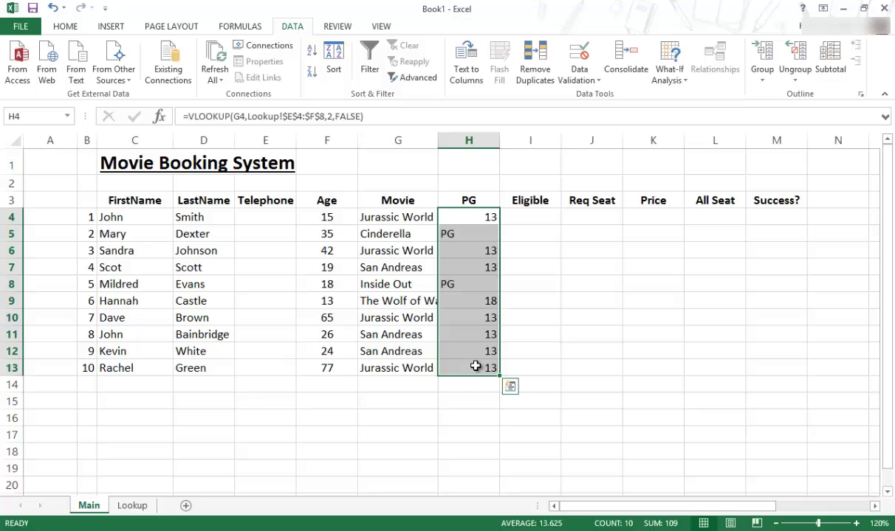
left_click(66, 28)
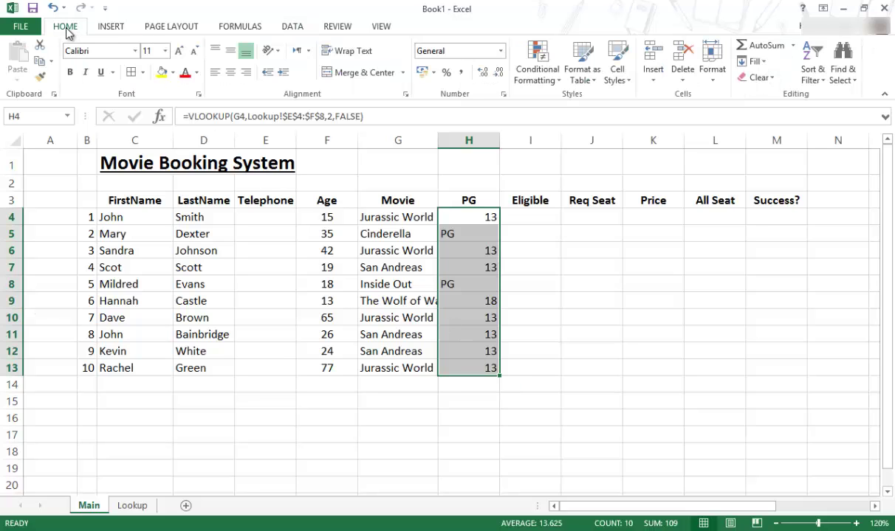
left_click(231, 73)
left_click(532, 267)
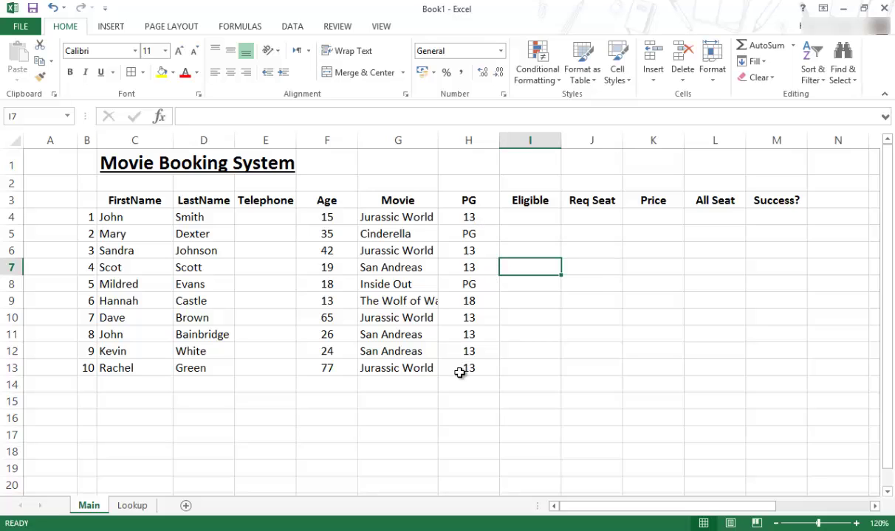
left_click(459, 234)
left_click(459, 251)
left_click(462, 266)
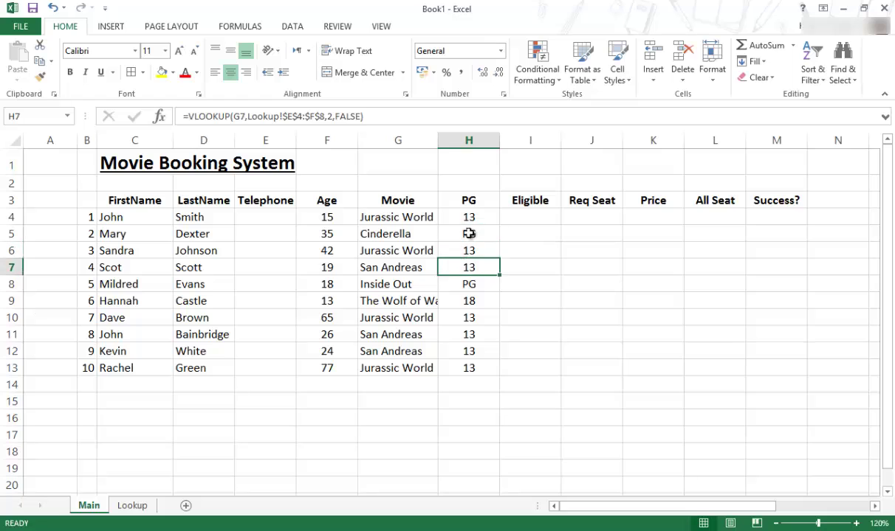
left_click(462, 216)
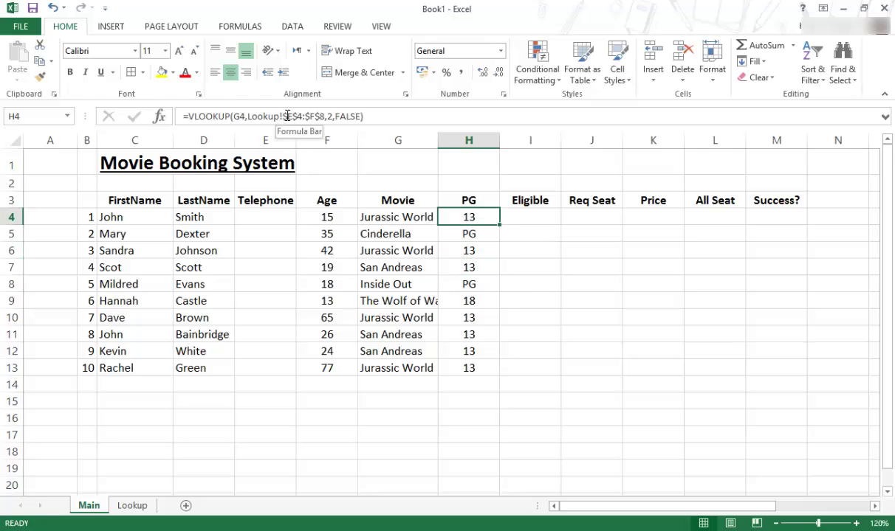
left_click_drag(287, 115, 318, 115)
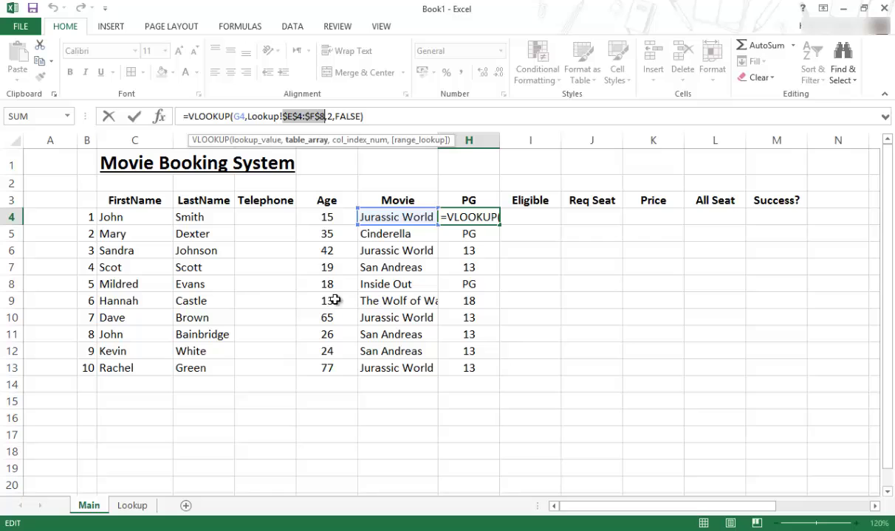